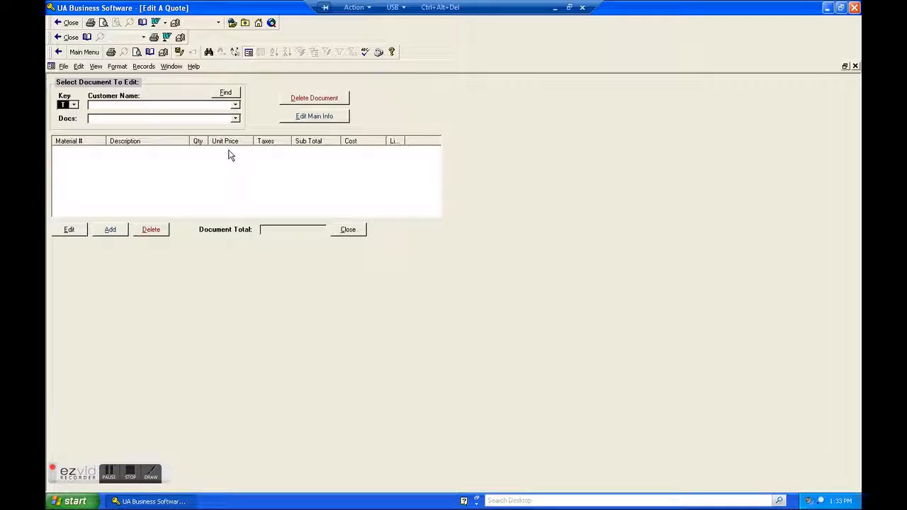
# Load the test customer's quote dated 10/13/2016 for editing
pyautogui.click(165, 108)
pyautogui.write('test customer')
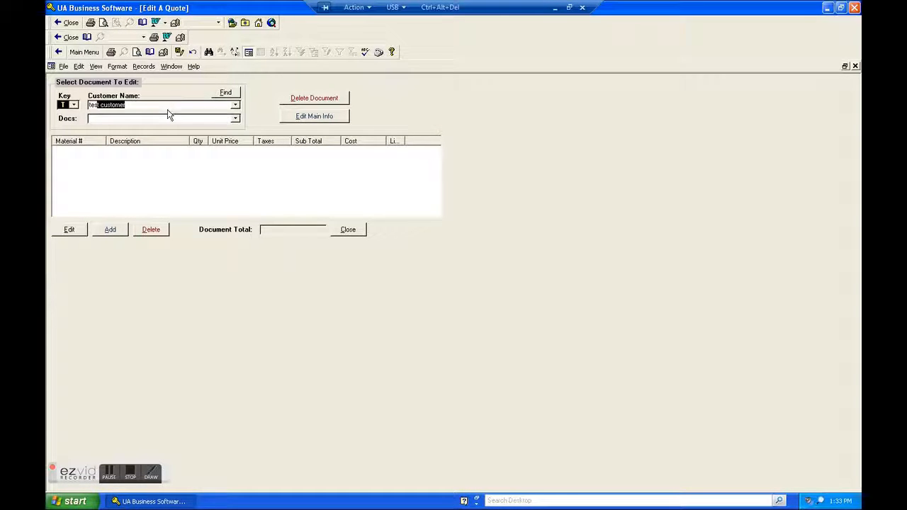
pyautogui.click(235, 118)
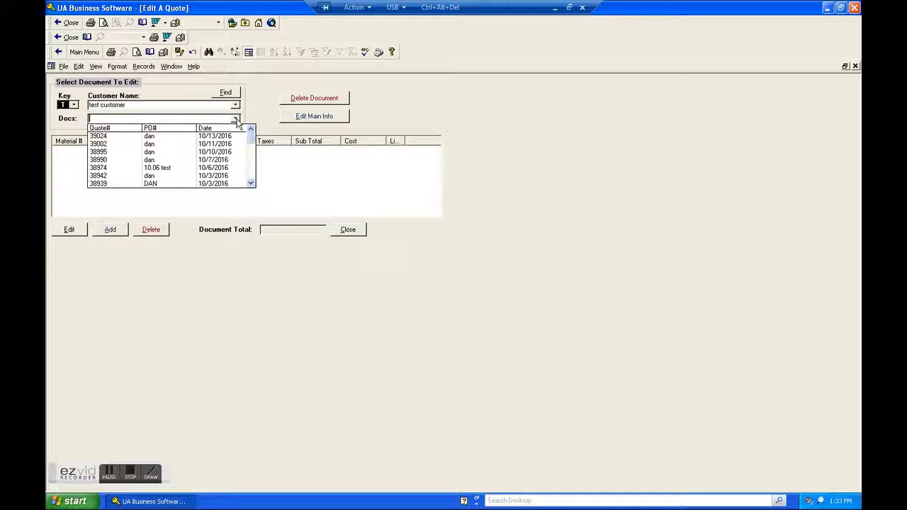
pyautogui.click(199, 136)
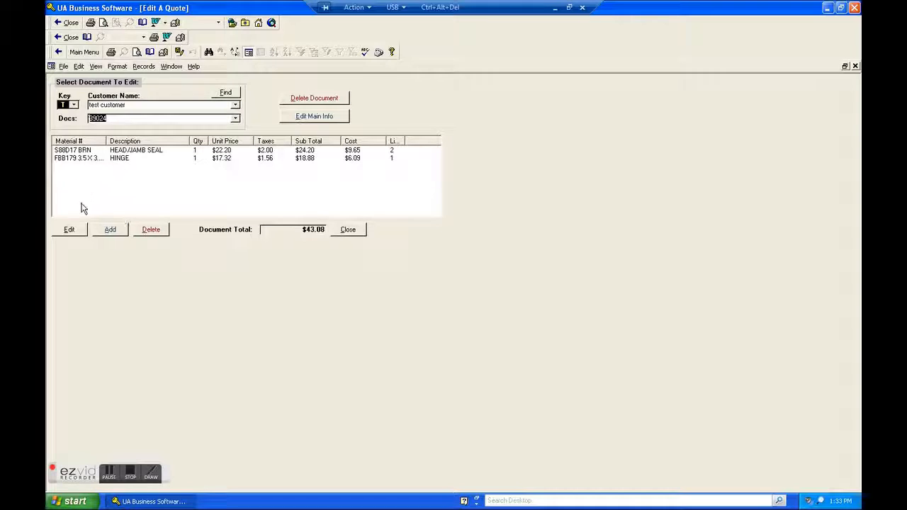
# Examine the unit price and cost of the head/jamb seal and hinge items without changing them, and close the quote
pyautogui.click(83, 155)
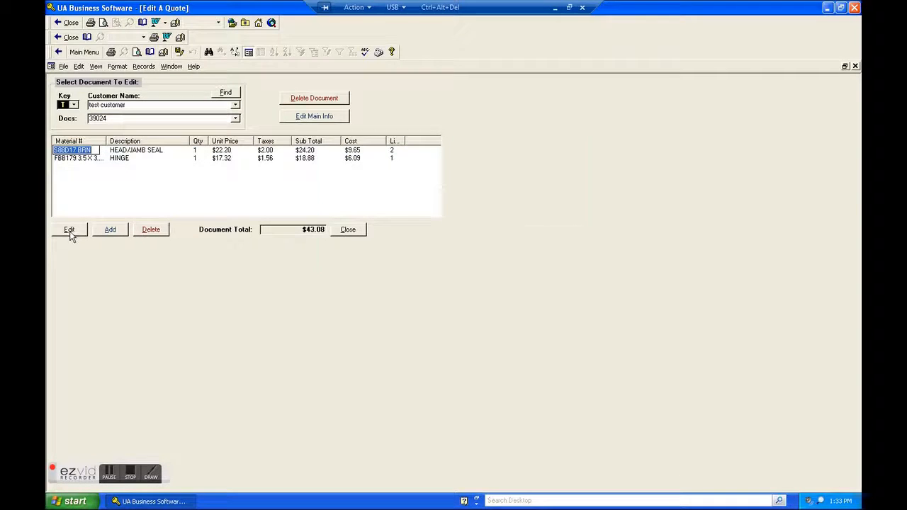
pyautogui.click(69, 229)
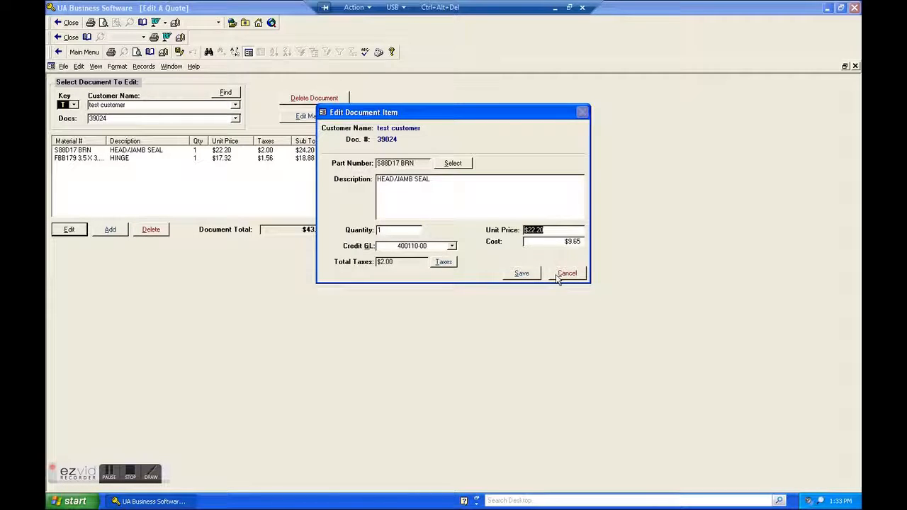
pyautogui.click(558, 276)
pyautogui.click(81, 159)
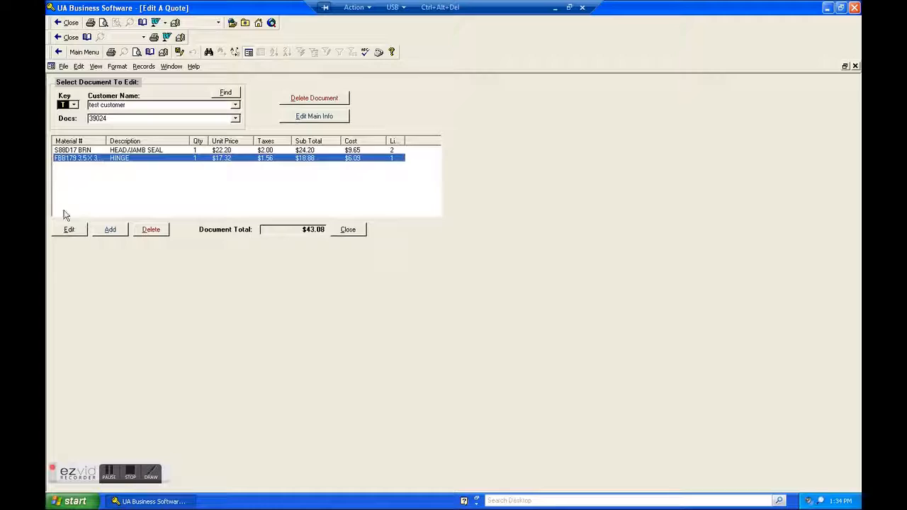
pyautogui.click(69, 230)
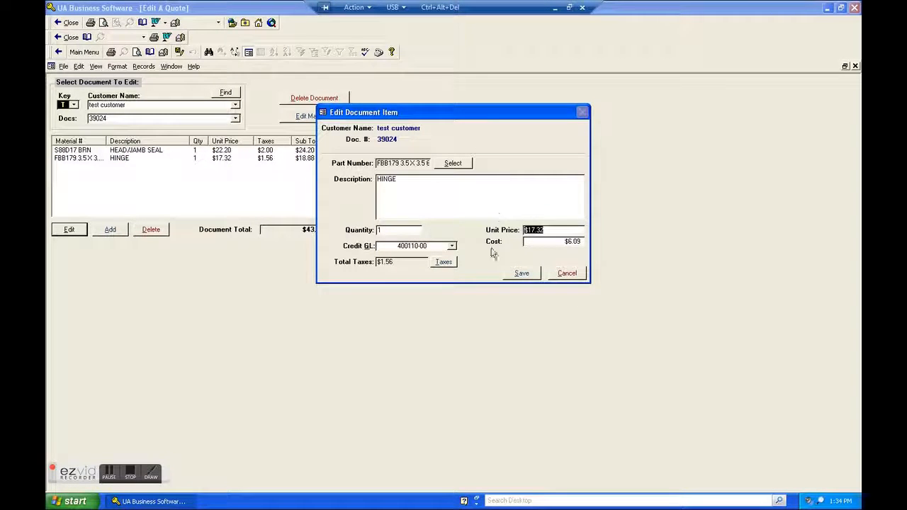
pyautogui.click(568, 275)
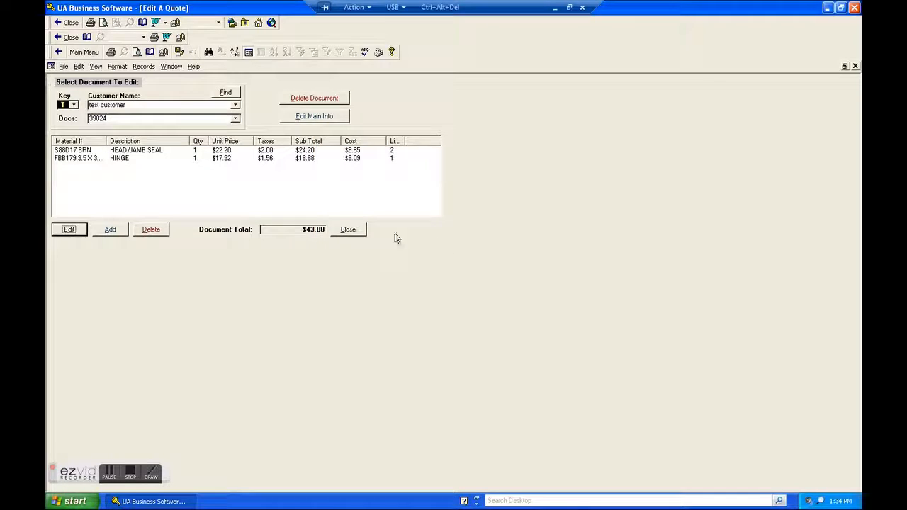
pyautogui.click(349, 230)
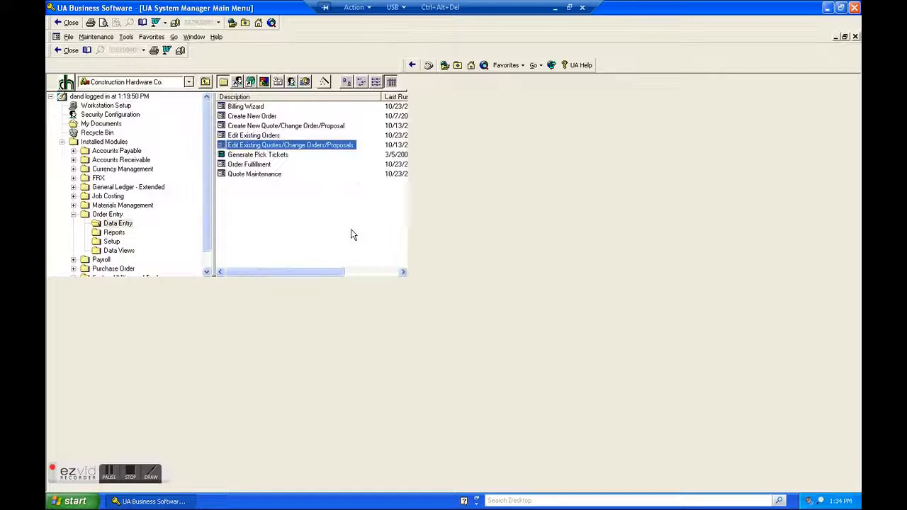
# Switch to the New US System Access database and open Edit Existing Quotes/Change Orders/Proposals from the Order Entry data entry functions
pyautogui.click(556, 7)
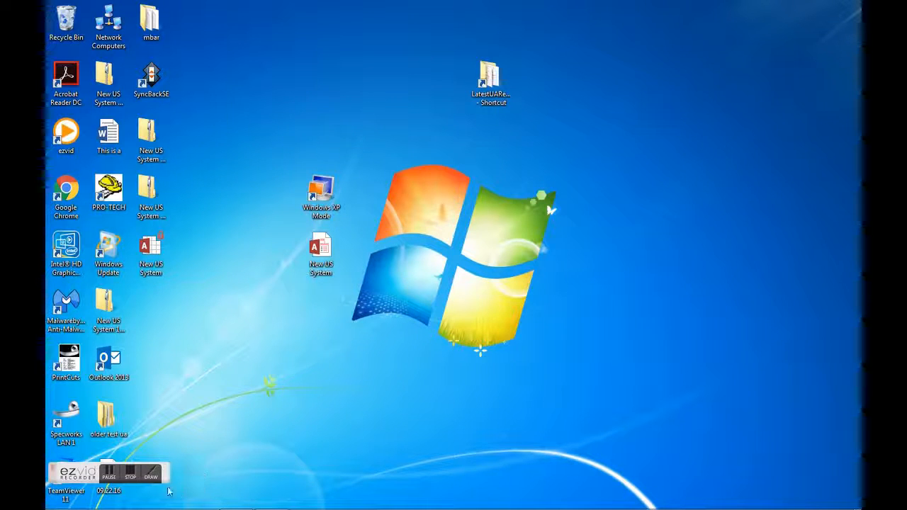
pyautogui.moveTo(312, 505)
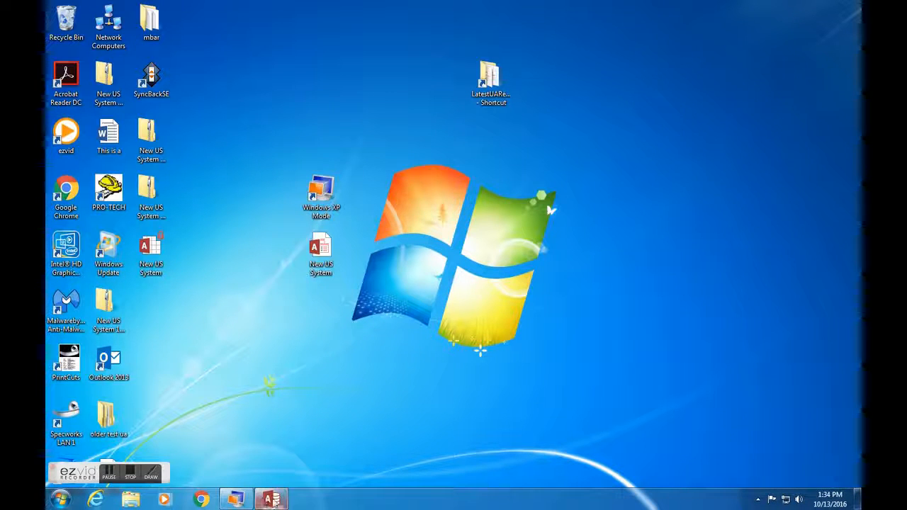
pyautogui.moveTo(273, 502)
pyautogui.click(271, 412)
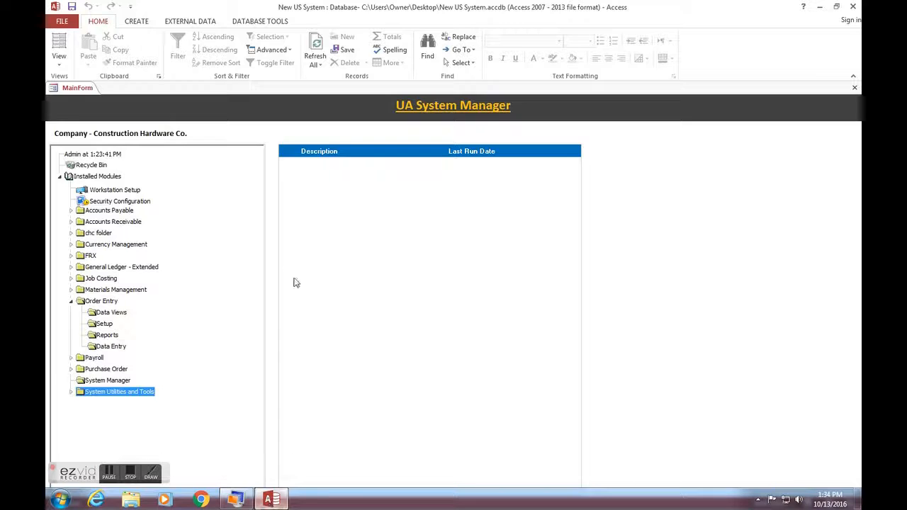
pyautogui.click(110, 346)
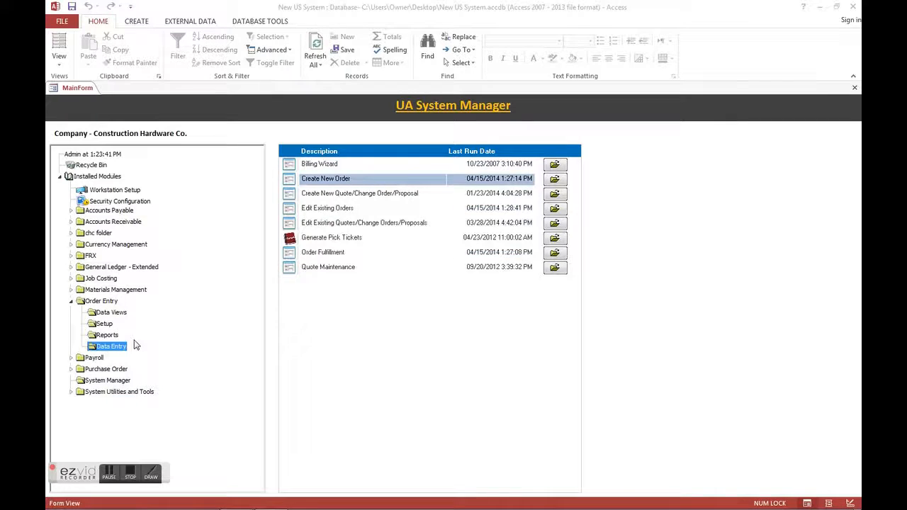
pyautogui.click(554, 222)
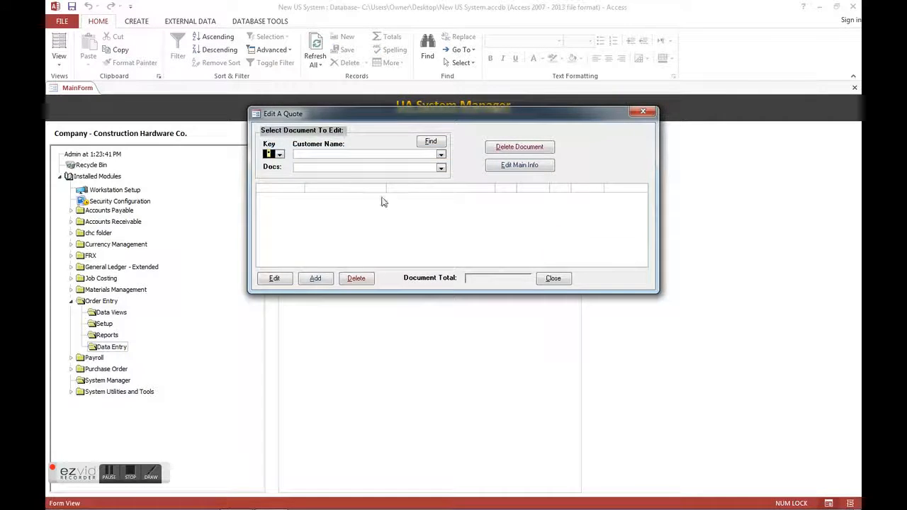
# Set the customer key to T and load Test Customer's quote dated 10/13/2016
pyautogui.click(280, 155)
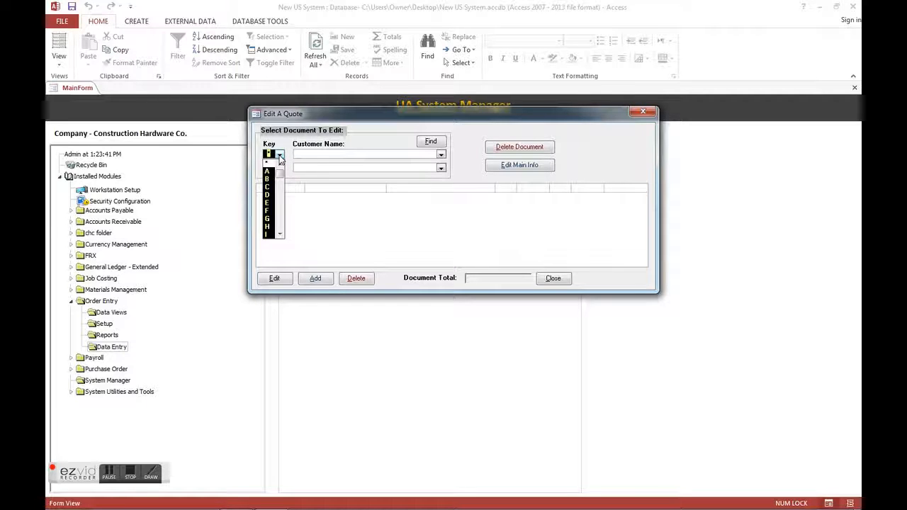
pyautogui.press('Return')
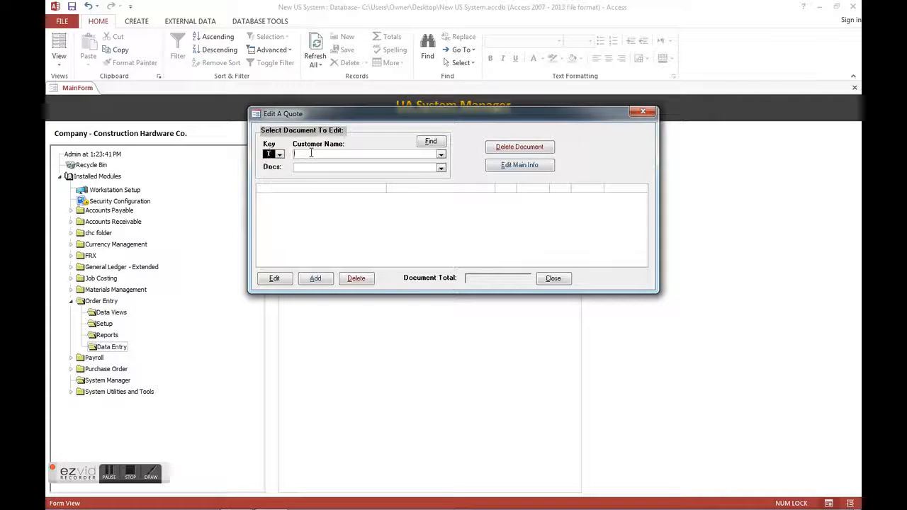
pyautogui.write('test Customer')
pyautogui.click(441, 167)
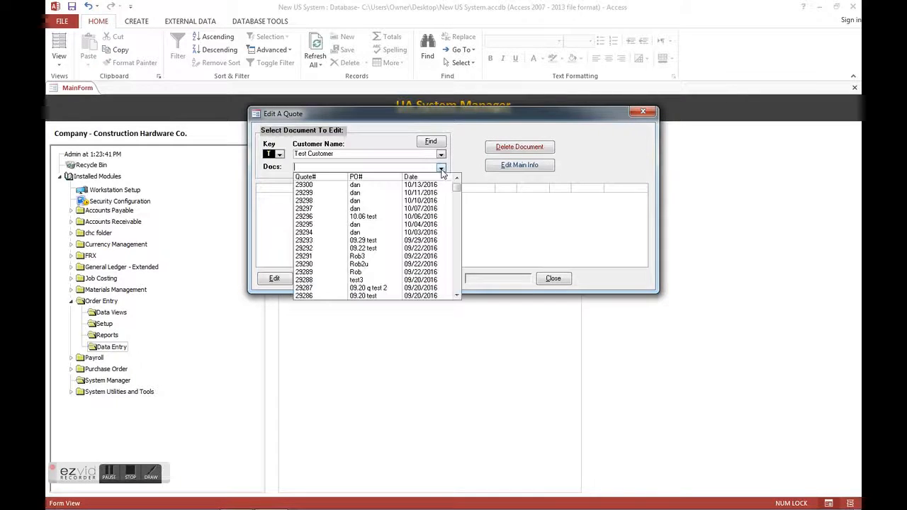
pyautogui.click(398, 186)
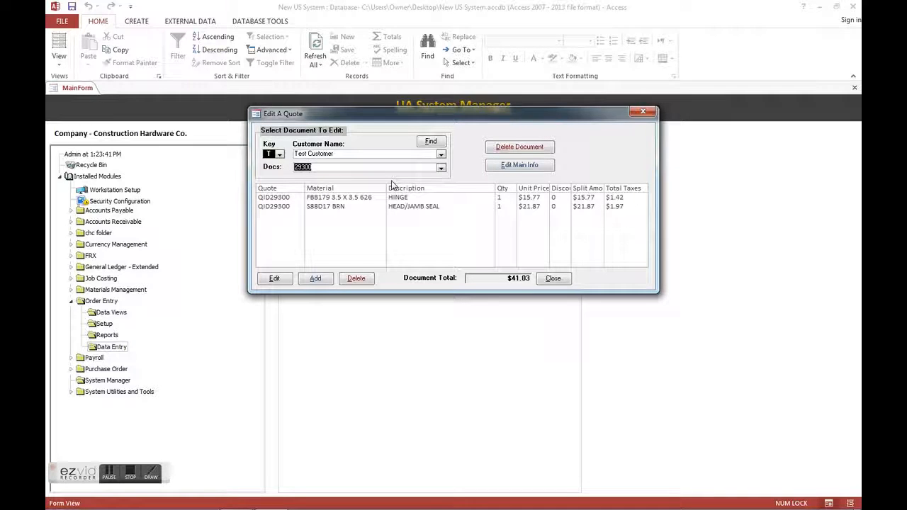
# Check the unit price and cost fields of this quote's hinge and head/jamb seal items without saving, and close the quote form
pyautogui.click(278, 198)
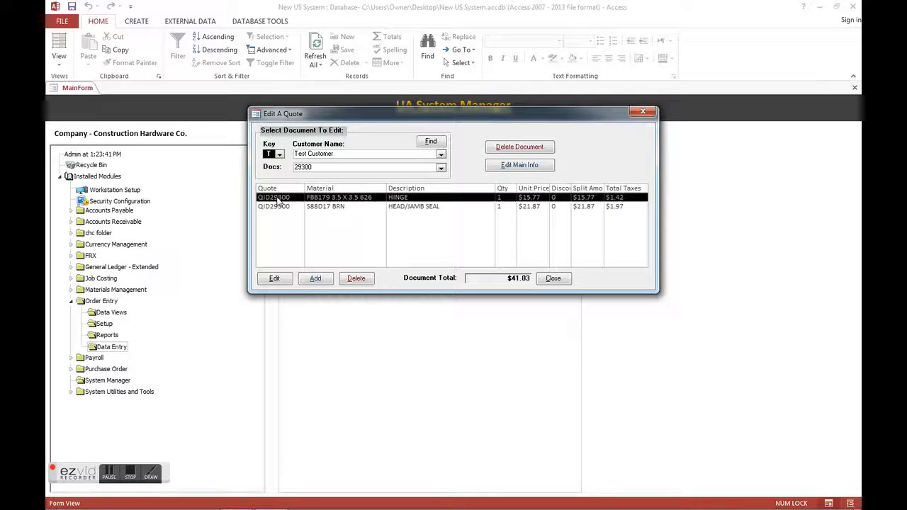
pyautogui.click(275, 278)
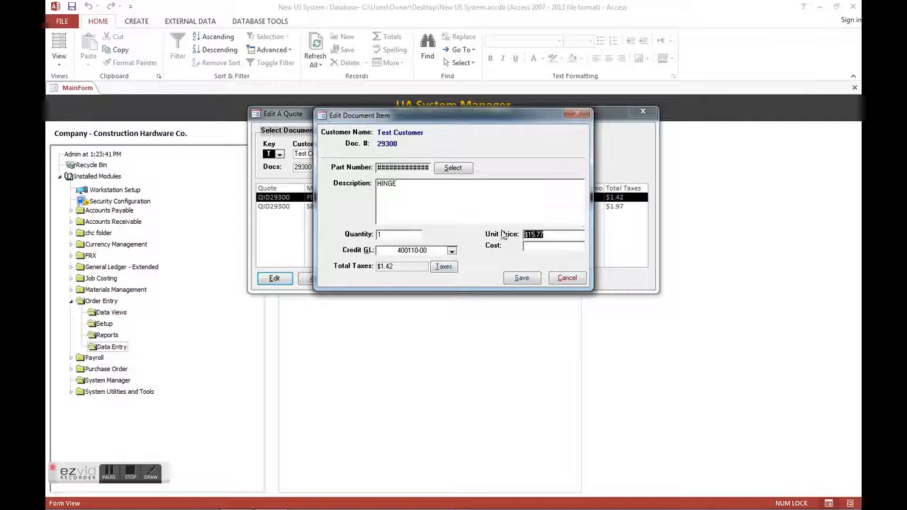
pyautogui.click(551, 279)
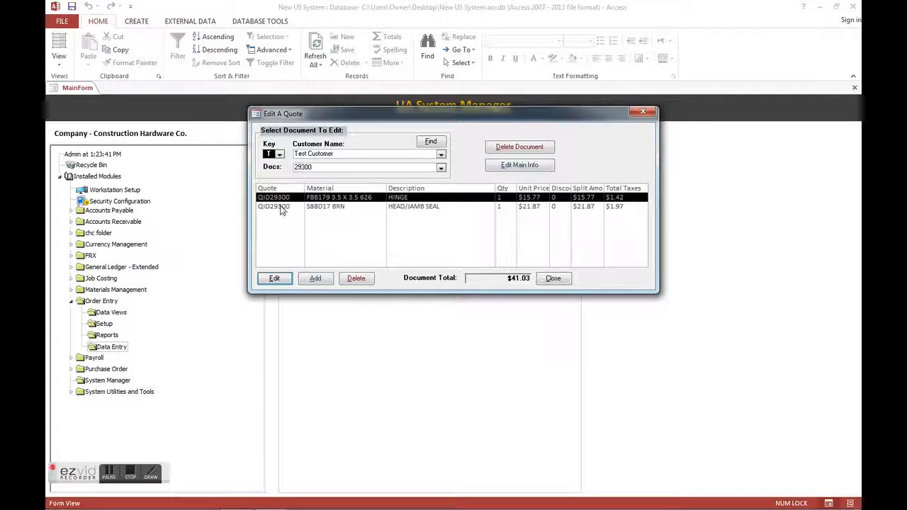
pyautogui.click(281, 207)
pyautogui.click(275, 279)
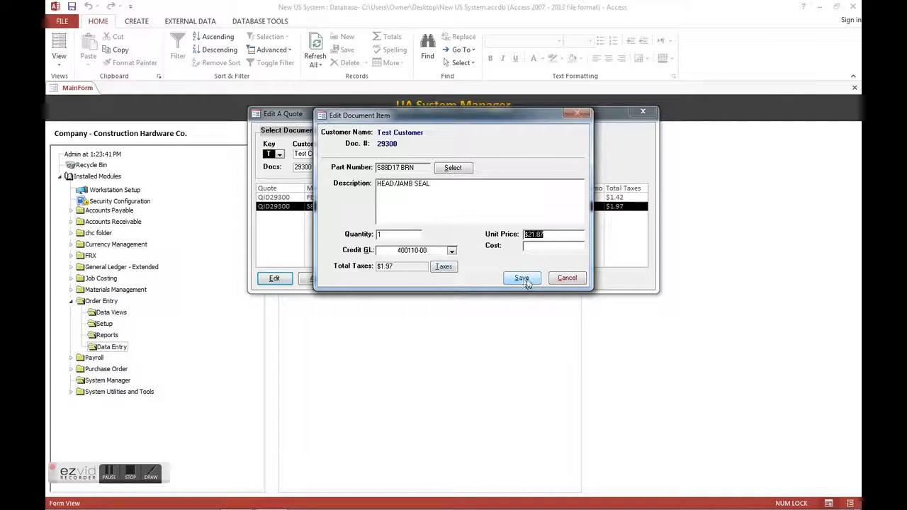
pyautogui.click(569, 278)
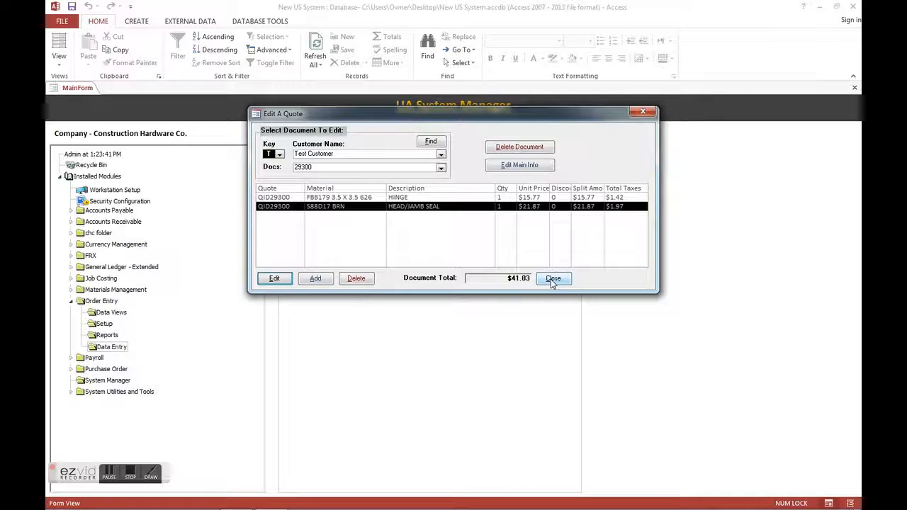
pyautogui.click(552, 278)
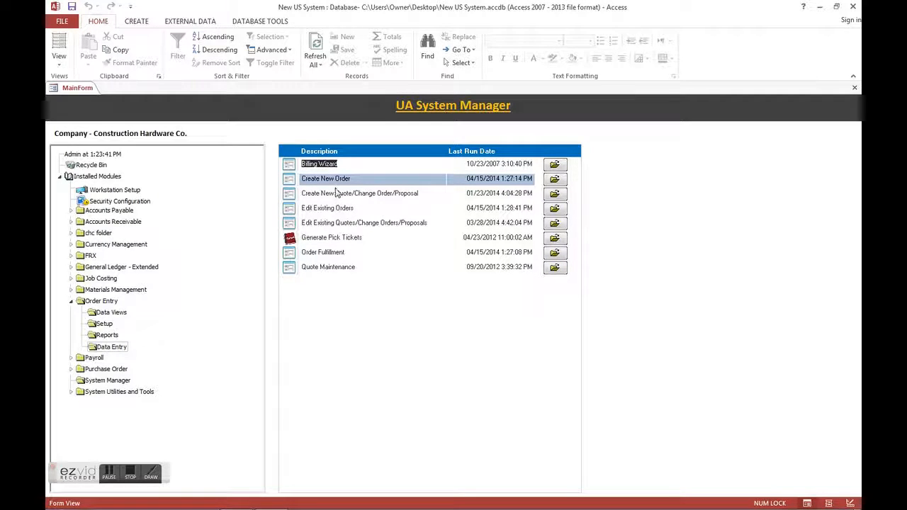
# Switch back to UA Business Software in the Windows XP session and start a new order without selecting a customer
pyautogui.click(552, 179)
pyautogui.click(822, 7)
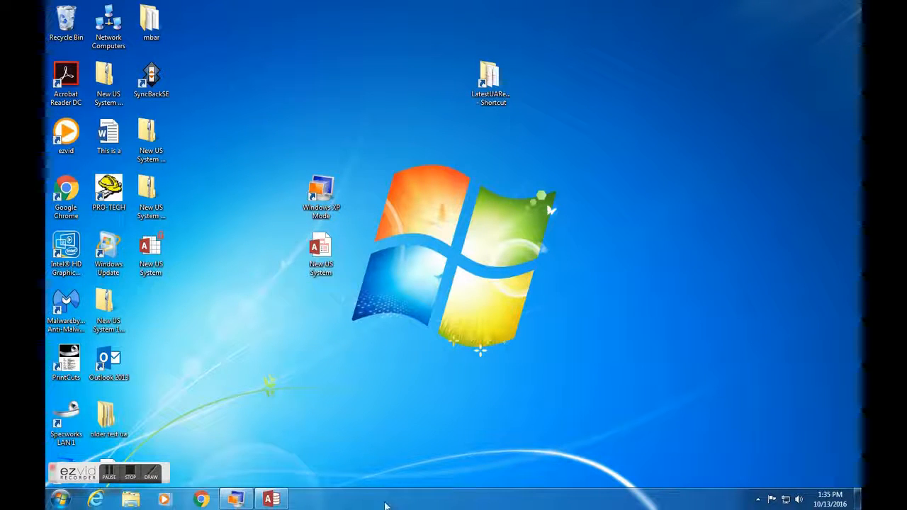
pyautogui.click(236, 500)
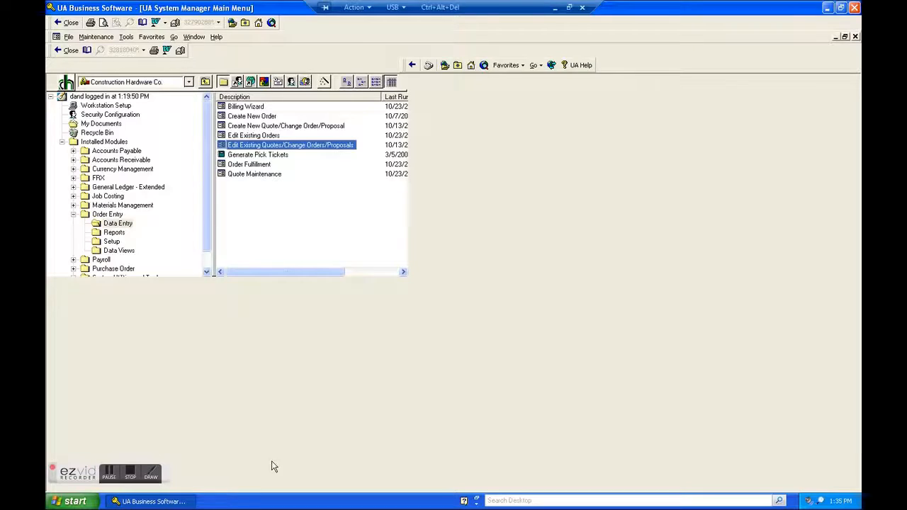
pyautogui.doubleClick(267, 117)
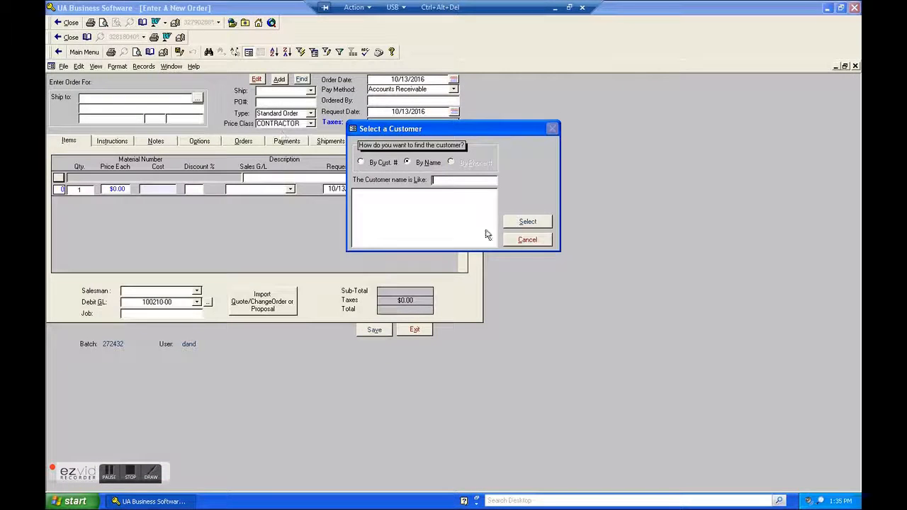
pyautogui.click(527, 239)
# Import the test customer's quote dated 10/13/2016 into the new order
pyautogui.click(276, 301)
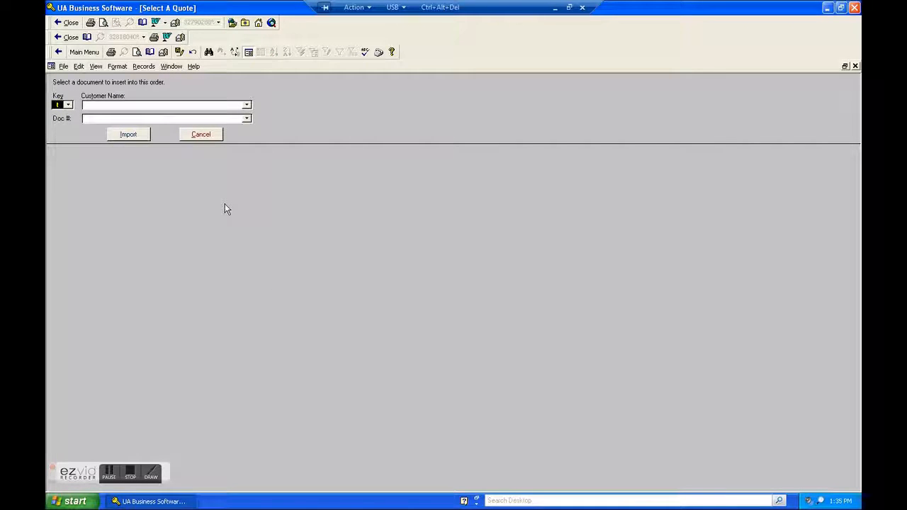
pyautogui.write('test customer')
pyautogui.click(247, 118)
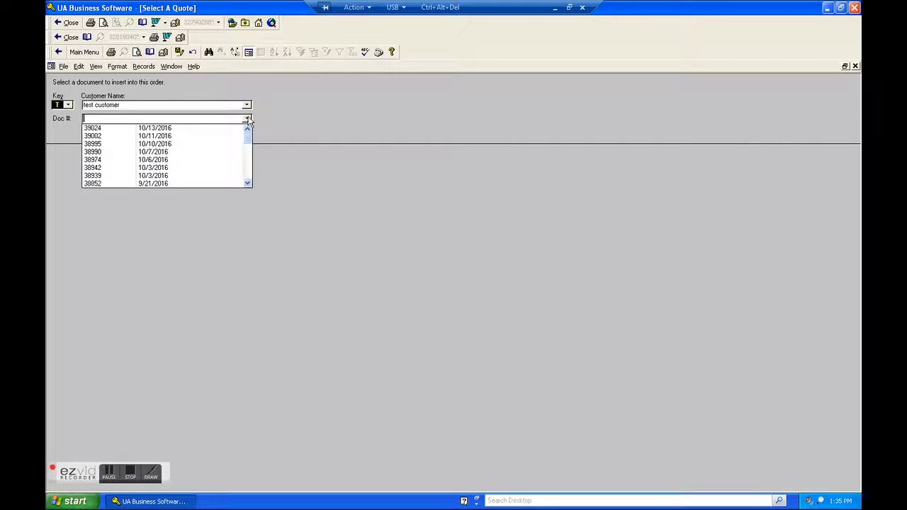
pyautogui.click(240, 133)
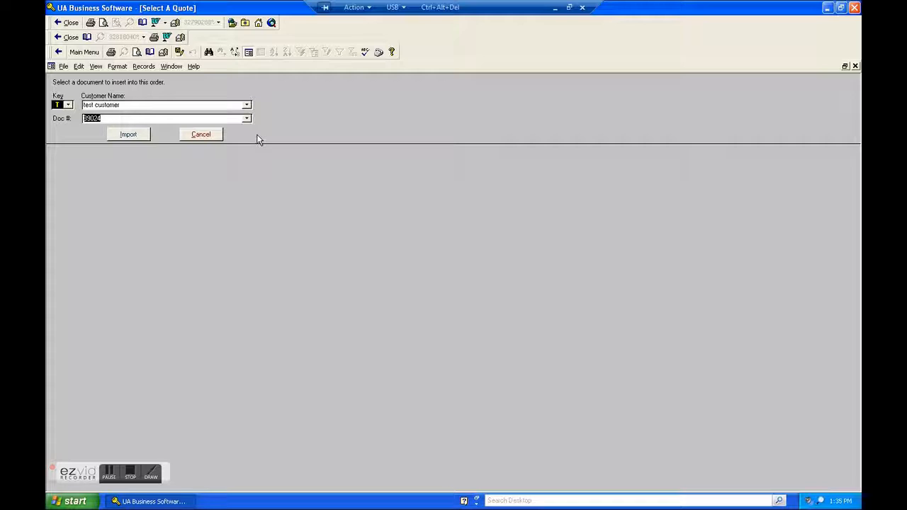
pyautogui.click(128, 135)
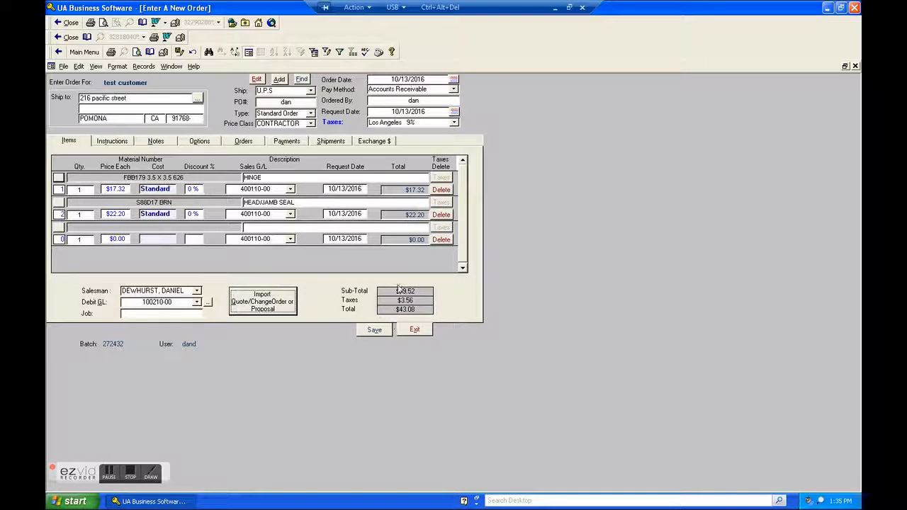
# Save the new order and dismiss the customer selection for the following blank order
pyautogui.click(375, 331)
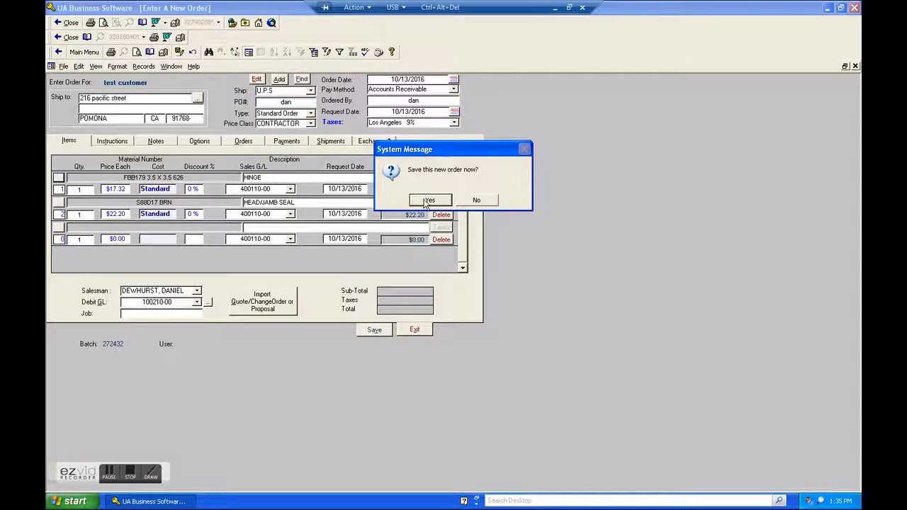
pyautogui.click(429, 200)
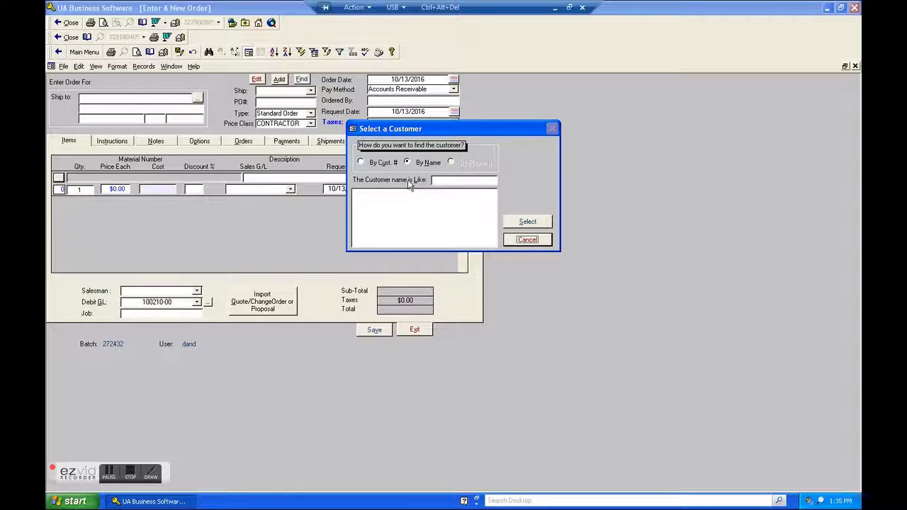
pyautogui.click(527, 240)
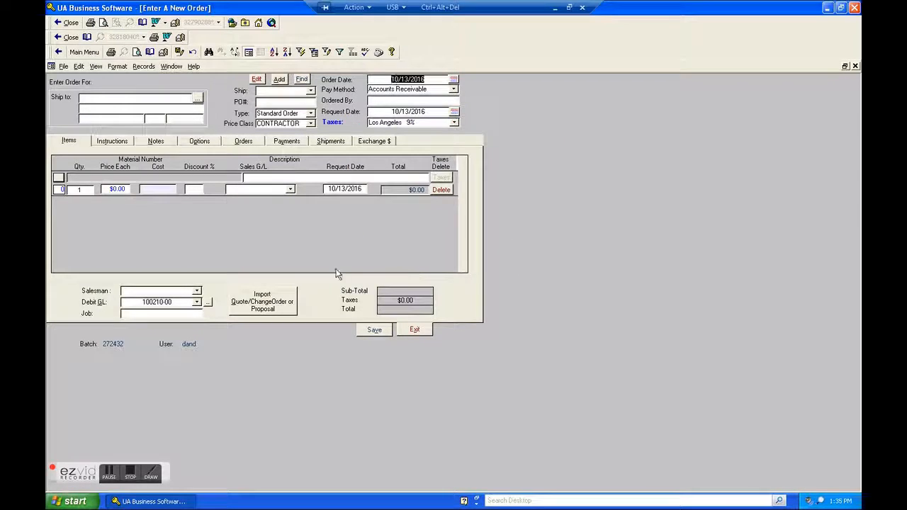
# Exit the blank order without saving and open the test customer's newly saved order for editing, finding it by order number
pyautogui.click(416, 332)
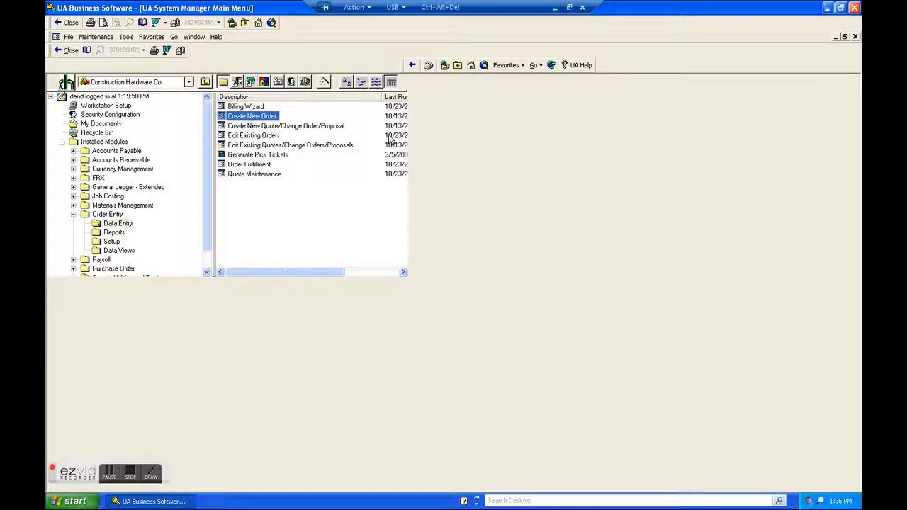
pyautogui.doubleClick(266, 136)
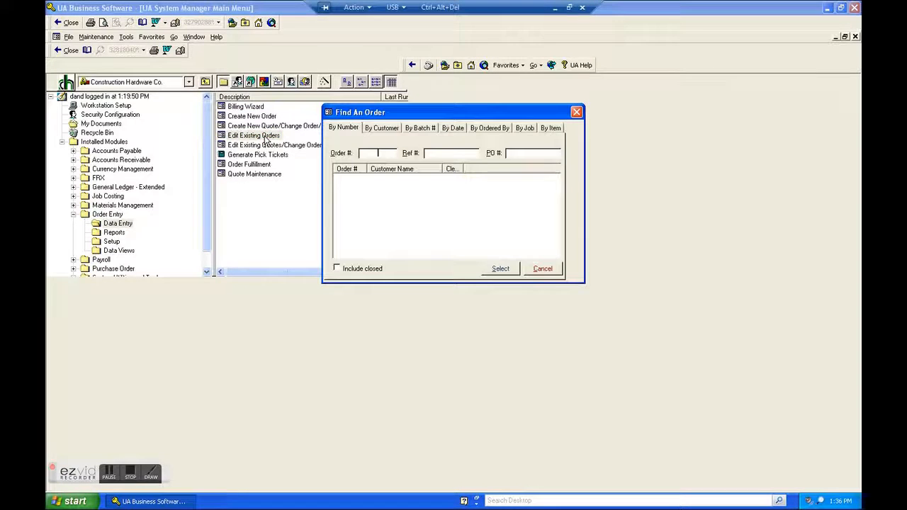
pyautogui.click(386, 129)
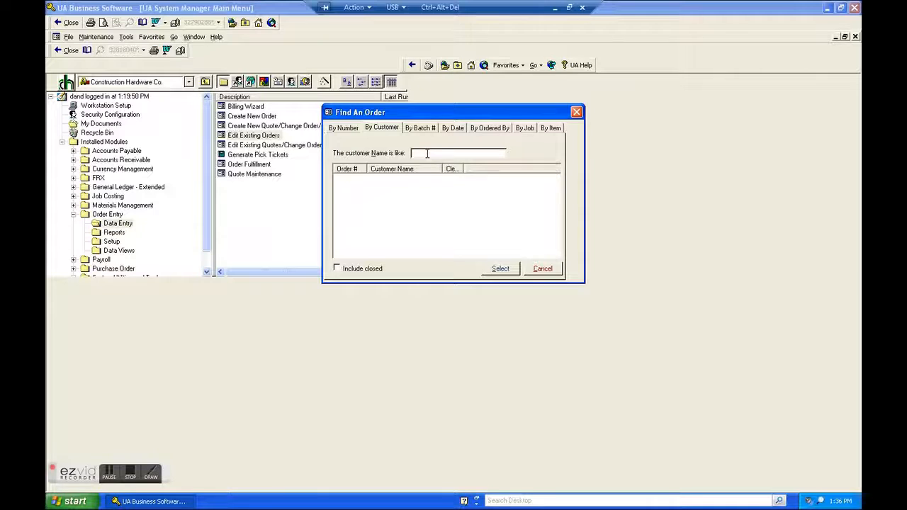
pyautogui.click(383, 129)
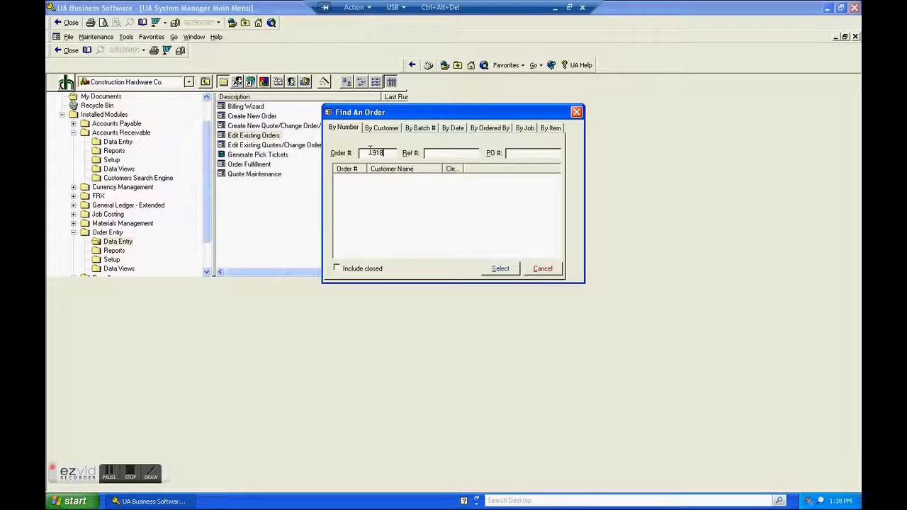
pyautogui.write('91')
pyautogui.press('Tab')
pyautogui.doubleClick(363, 178)
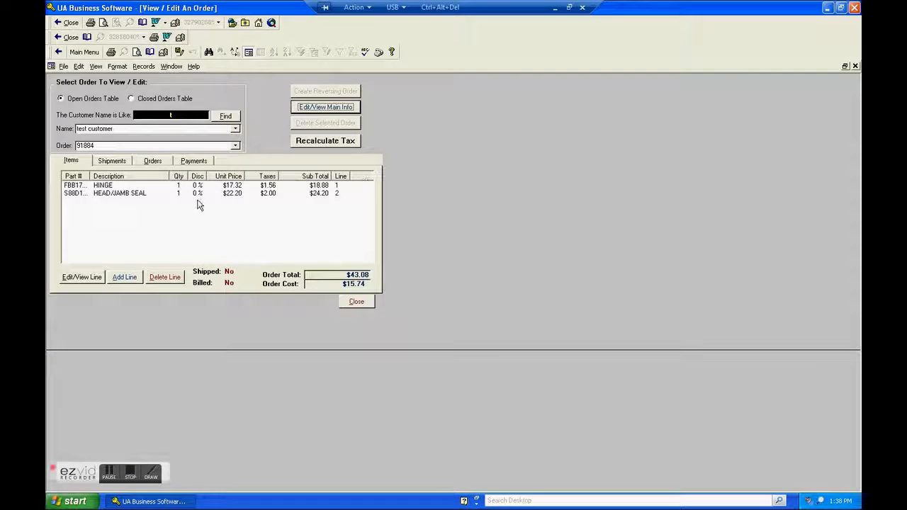
# Check the cost and unit price of the order's hinge and head/jamb seal lines without saving, and close the order form
pyautogui.click(106, 186)
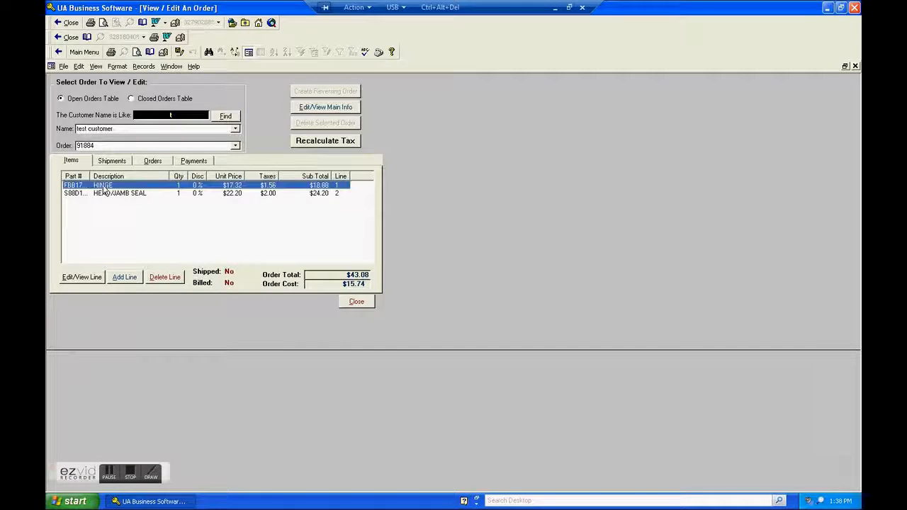
pyautogui.click(78, 277)
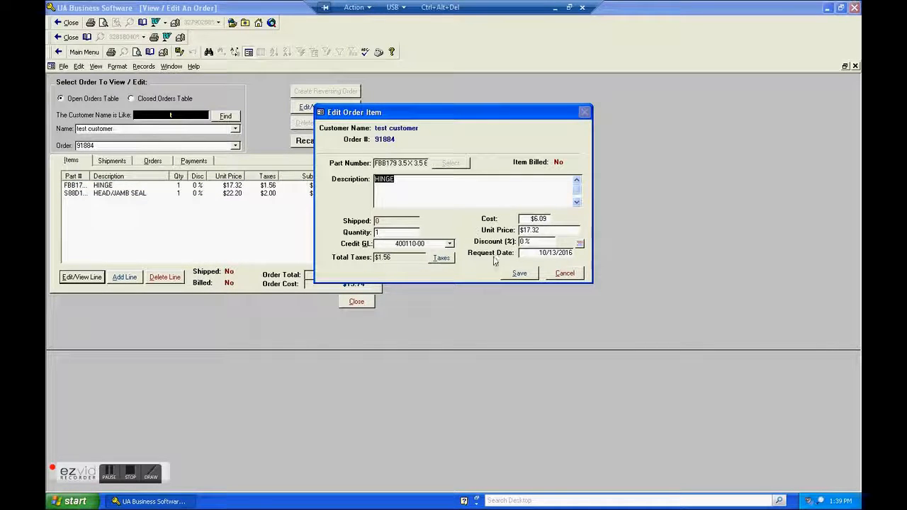
pyautogui.click(564, 274)
pyautogui.doubleClick(82, 194)
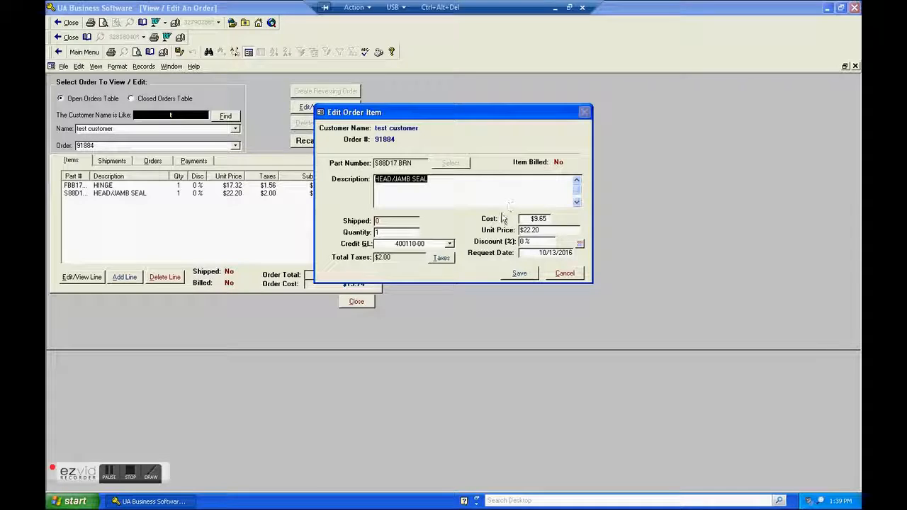
pyautogui.click(565, 274)
pyautogui.click(358, 303)
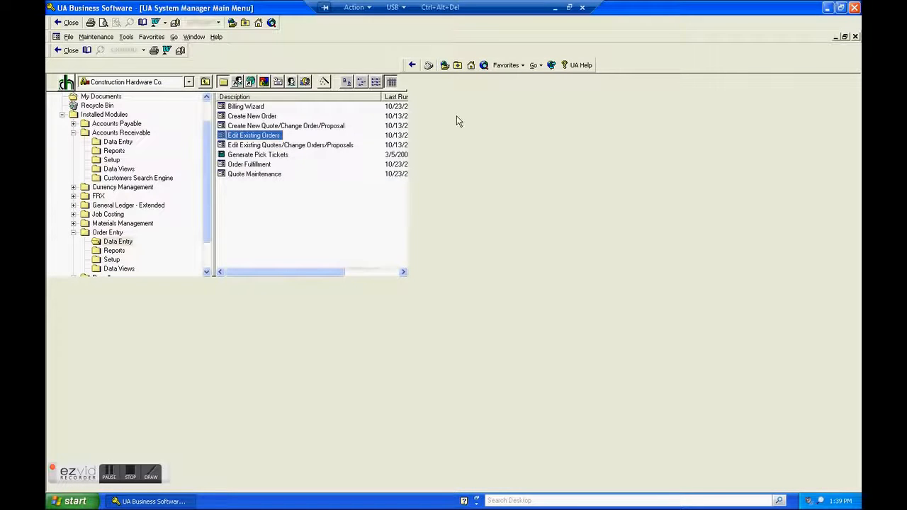
# Switch to UA System Manager in Access and start a new order without selecting a customer
pyautogui.click(556, 9)
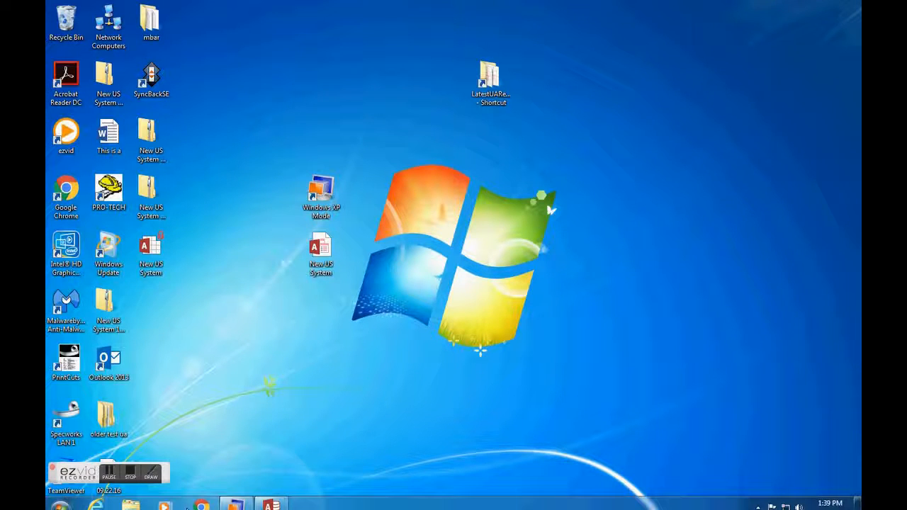
pyautogui.click(271, 500)
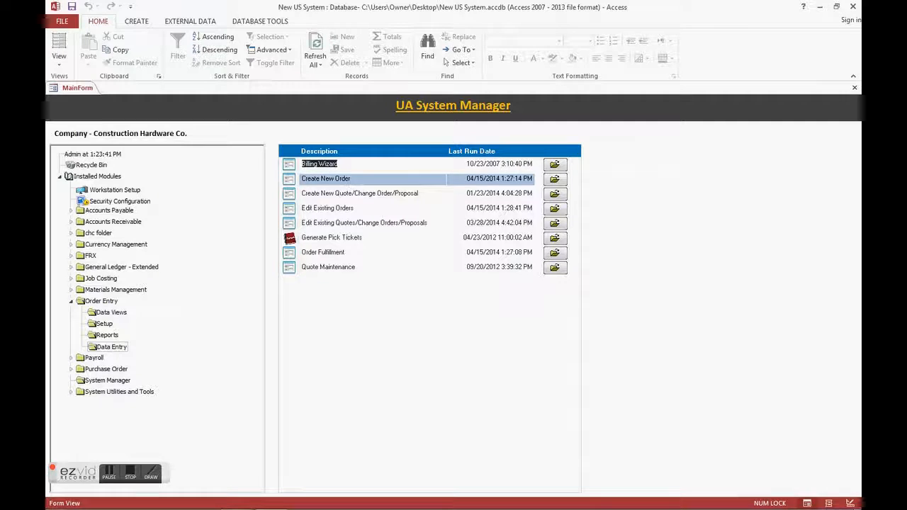
pyautogui.click(553, 182)
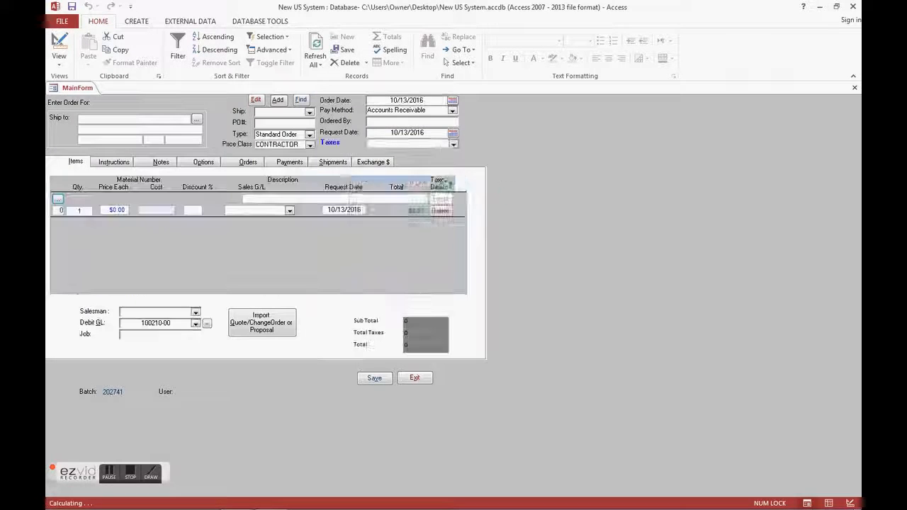
pyautogui.click(528, 243)
# Import the Test Customer quote dated 10/04/2016 into the new order
pyautogui.click(259, 322)
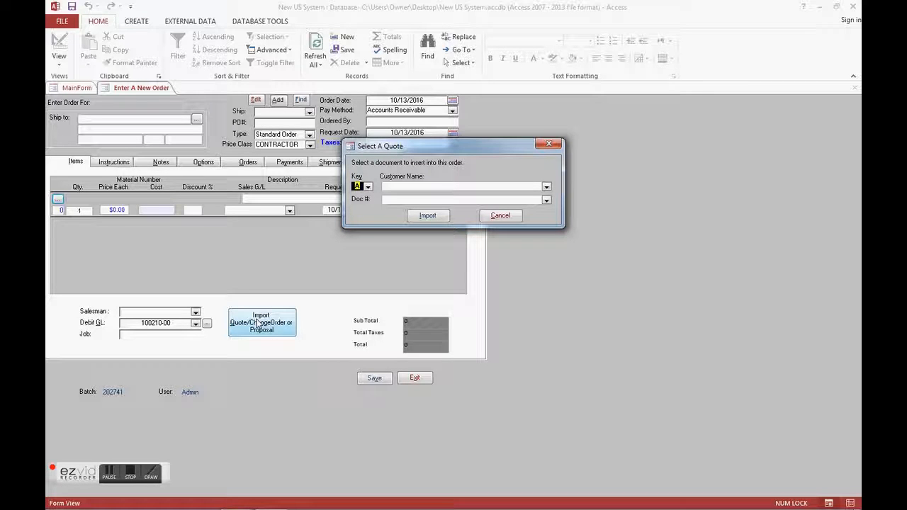
pyautogui.write('t')
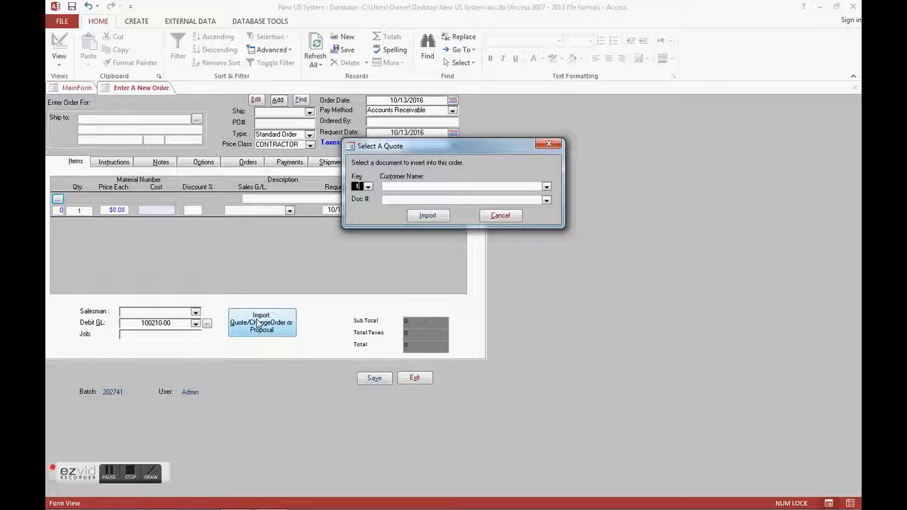
pyautogui.write('te')
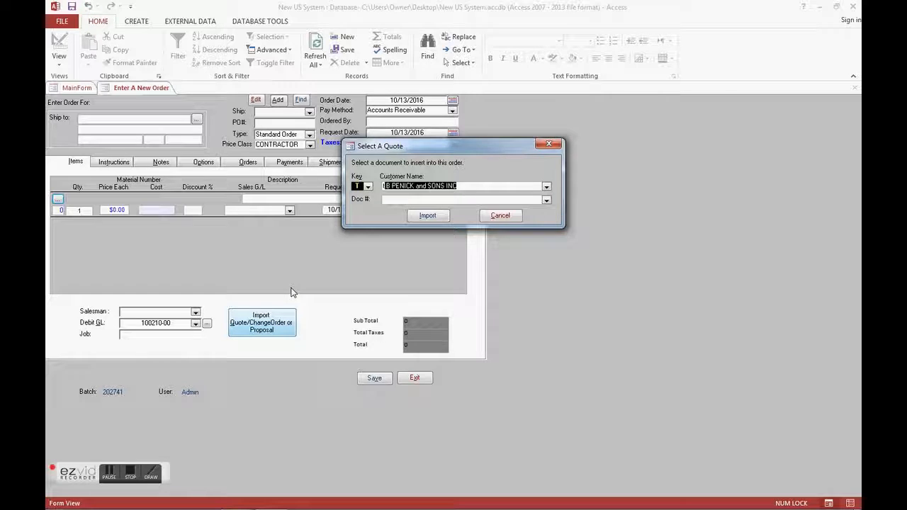
pyautogui.write('st Customer')
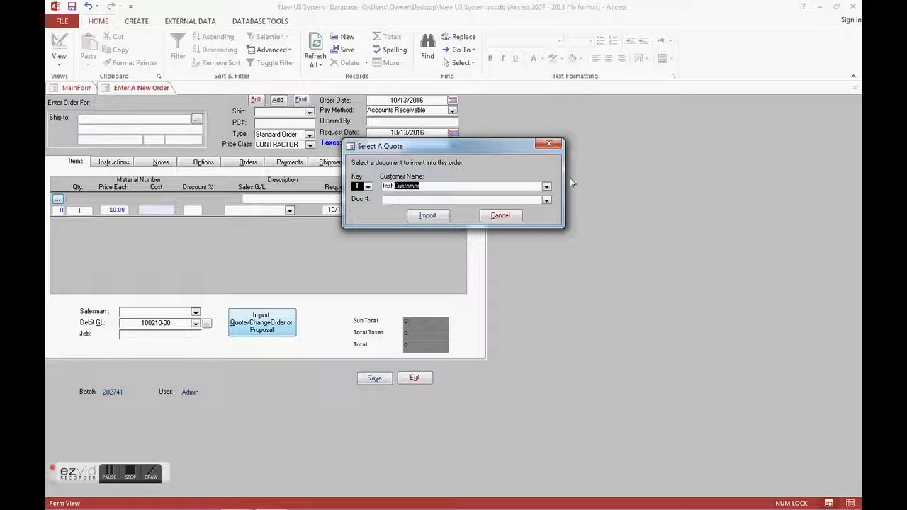
pyautogui.click(546, 200)
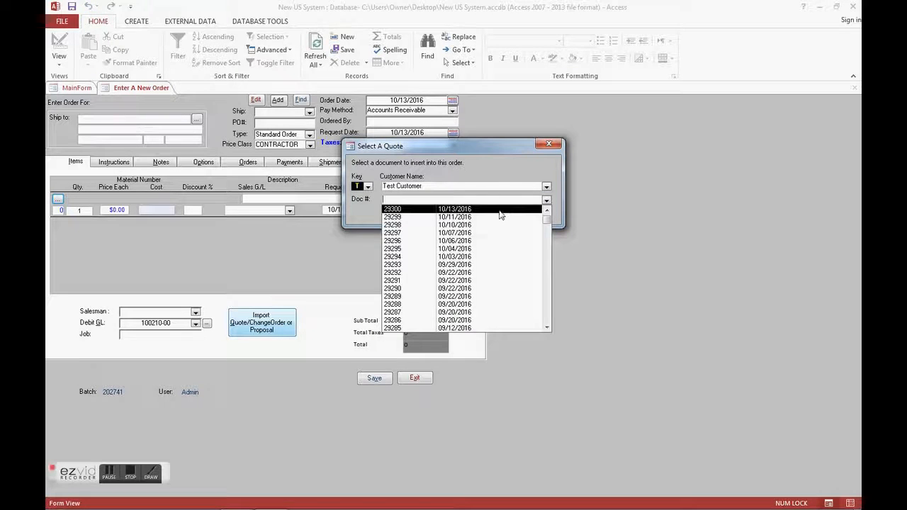
pyautogui.click(476, 249)
pyautogui.click(428, 216)
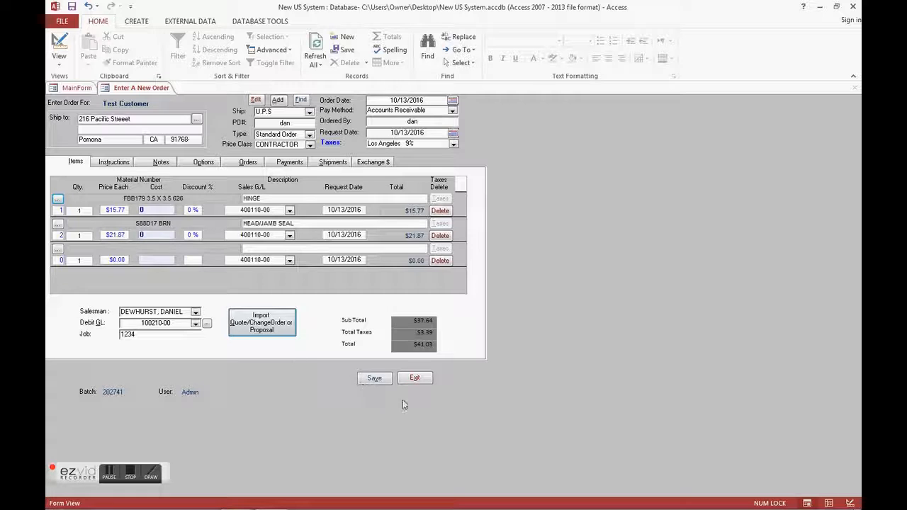
# Save the imported order, dismiss the customer selection for the following order and exit the blank order form
pyautogui.click(378, 382)
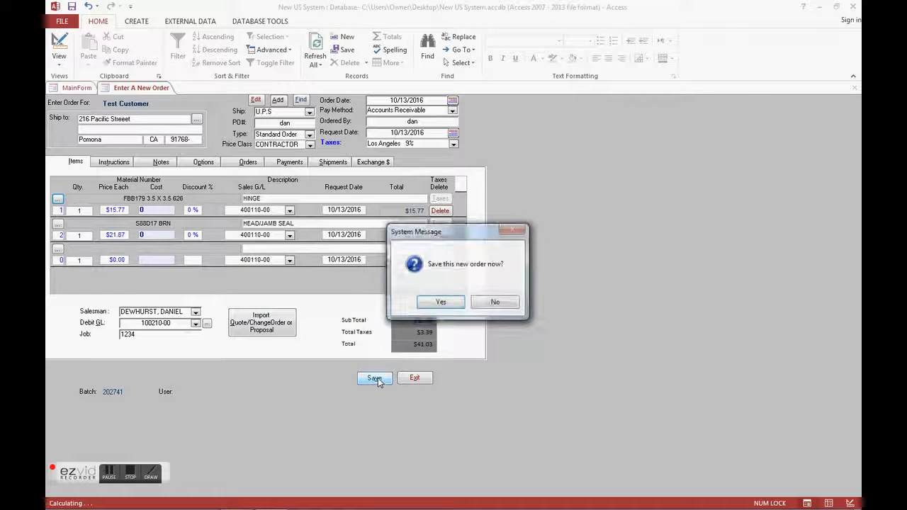
pyautogui.click(433, 302)
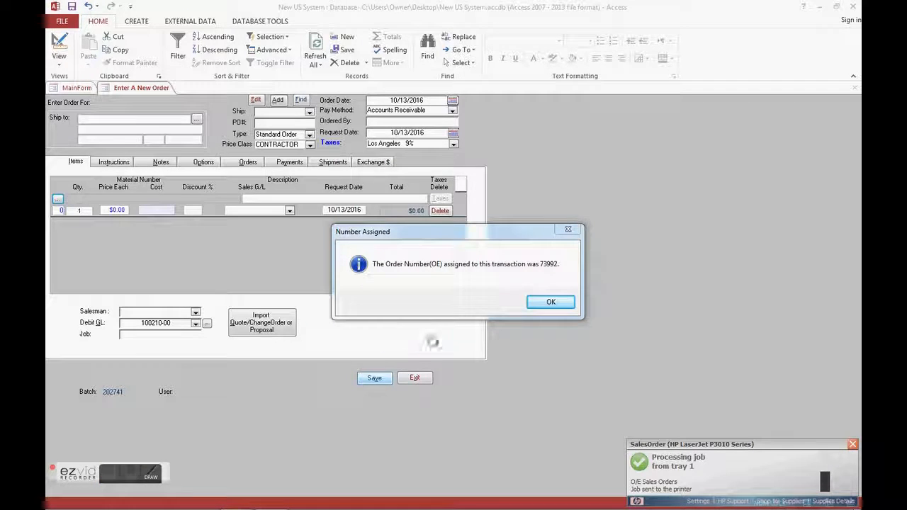
pyautogui.click(543, 305)
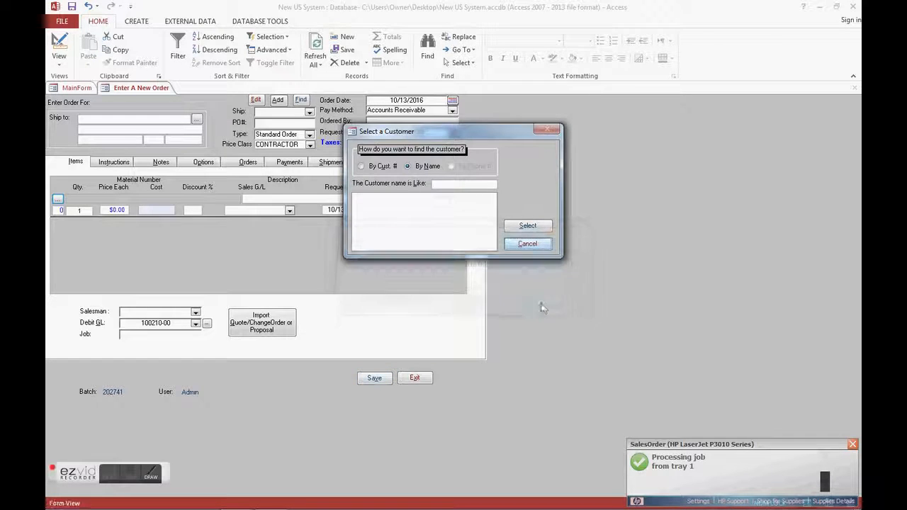
pyautogui.click(527, 243)
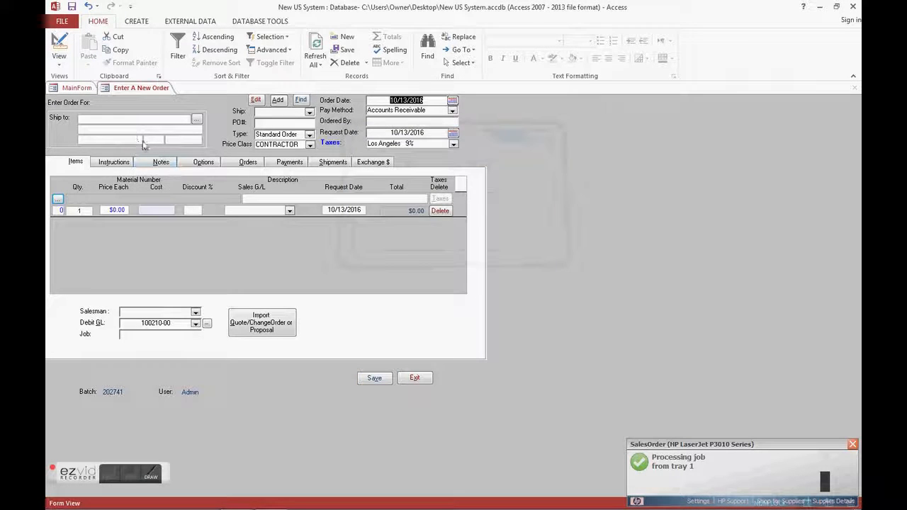
pyautogui.click(414, 377)
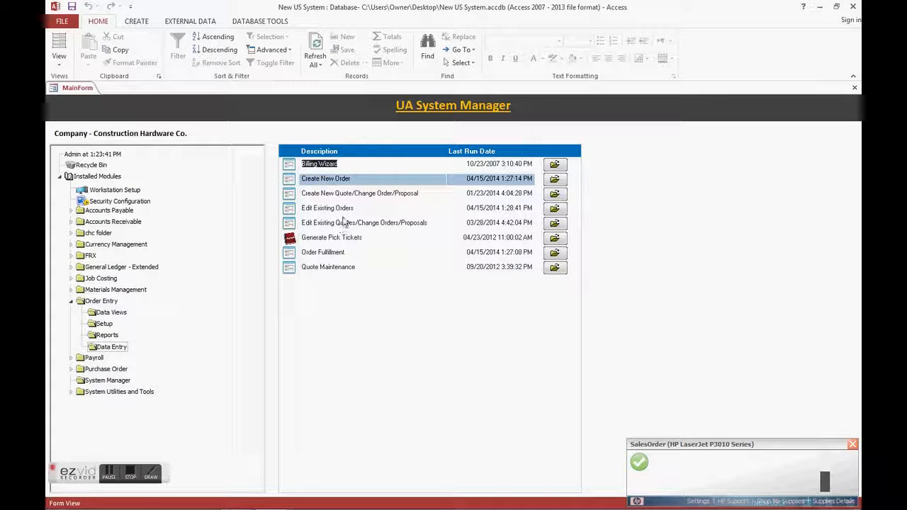
# Open the newly saved Test Customer order for editing, finding it by its assigned order number
pyautogui.click(547, 208)
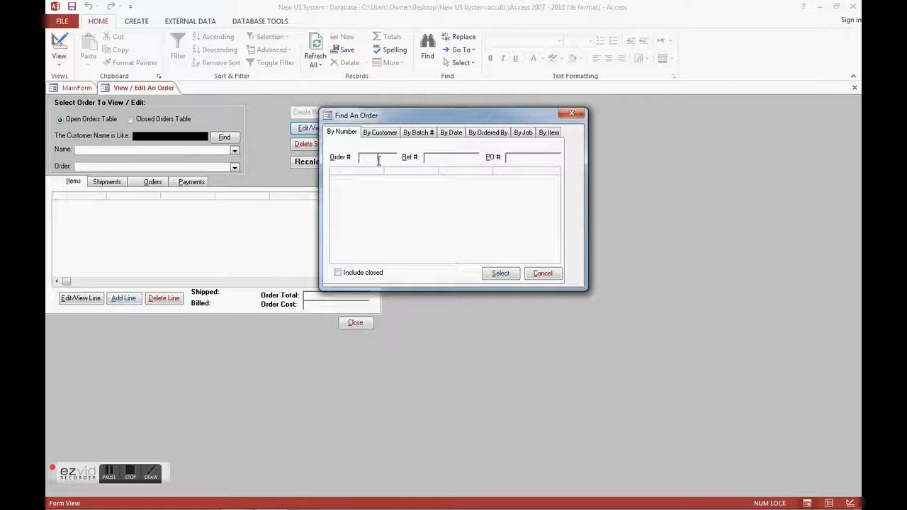
pyautogui.write('73992')
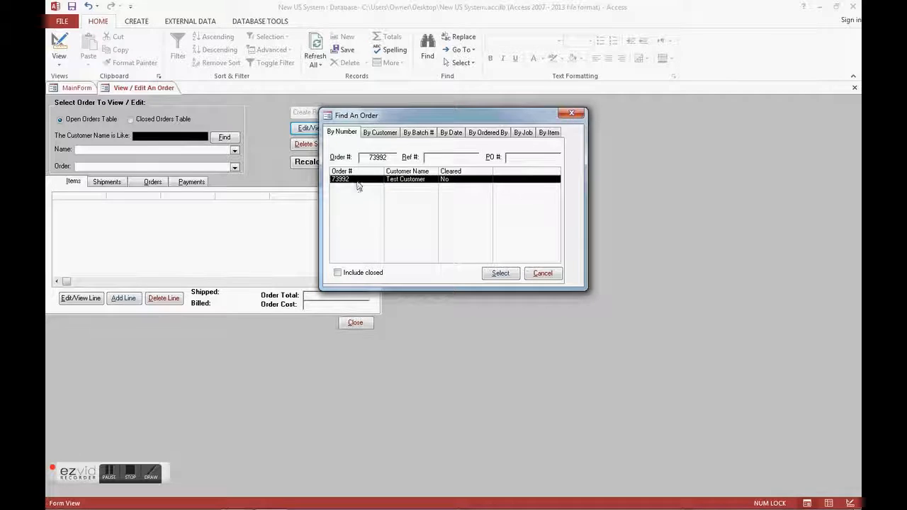
pyautogui.click(489, 272)
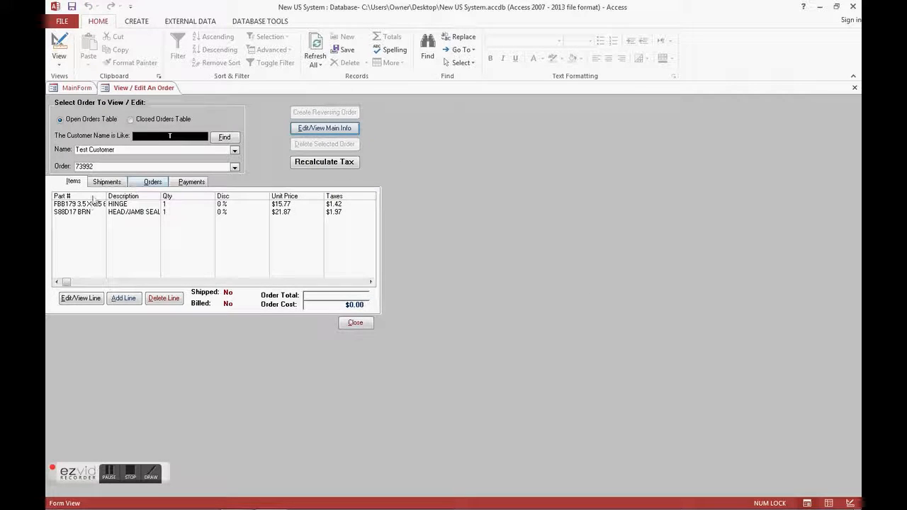
# Check the cost and unit price on the order's hinge line, saving the line and finishing its tax details without edits
pyautogui.click(74, 207)
pyautogui.click(83, 298)
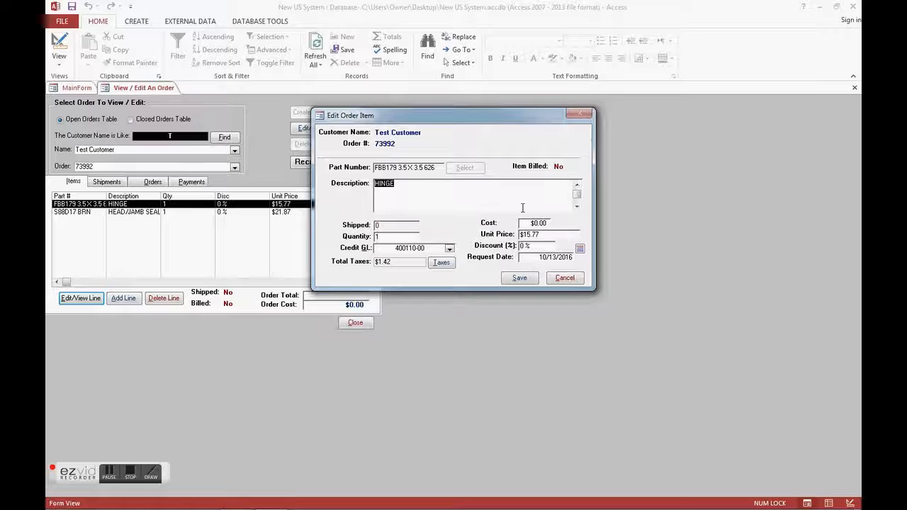
pyautogui.click(523, 280)
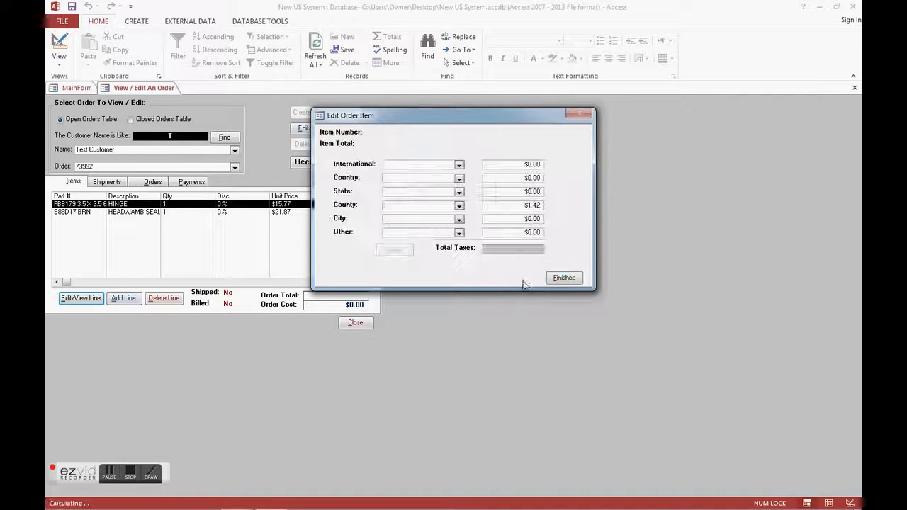
pyautogui.click(559, 281)
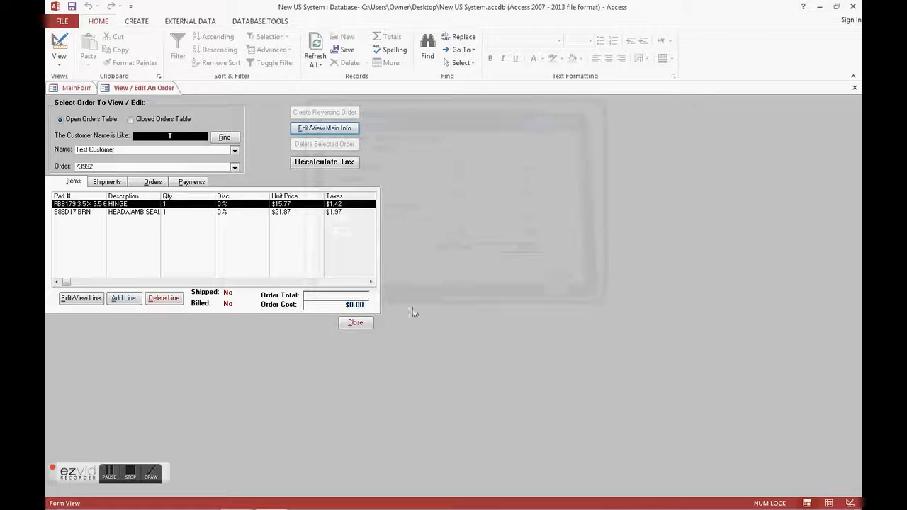
# Check the head/jamb seal line's cost and unit price without saving, and close the order form and minimize Access
pyautogui.click(77, 215)
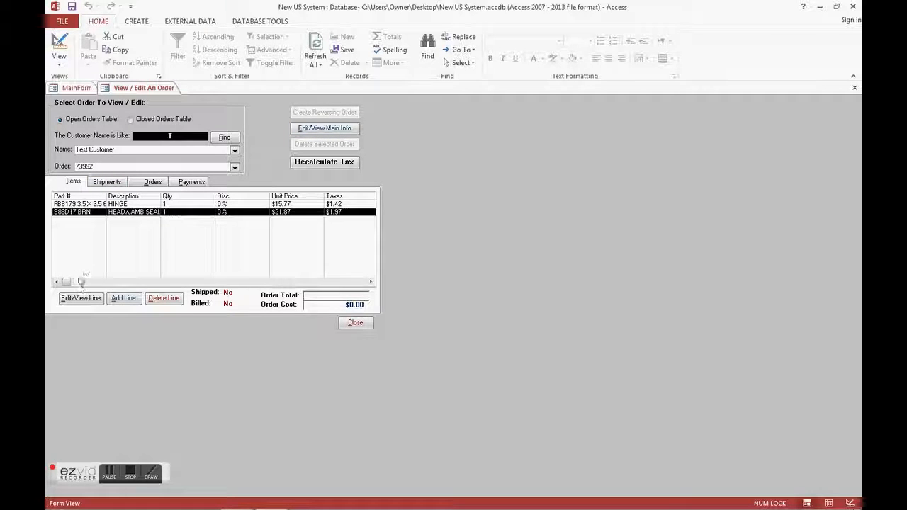
pyautogui.click(81, 303)
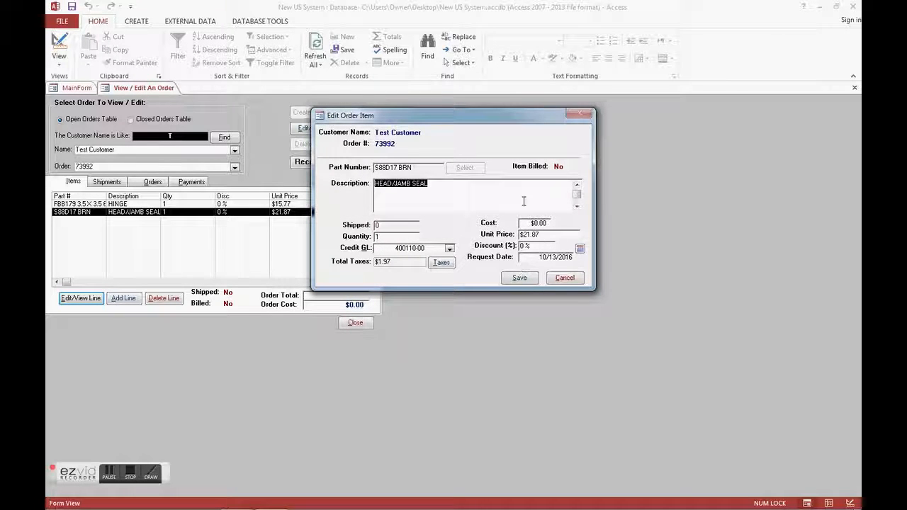
pyautogui.click(552, 281)
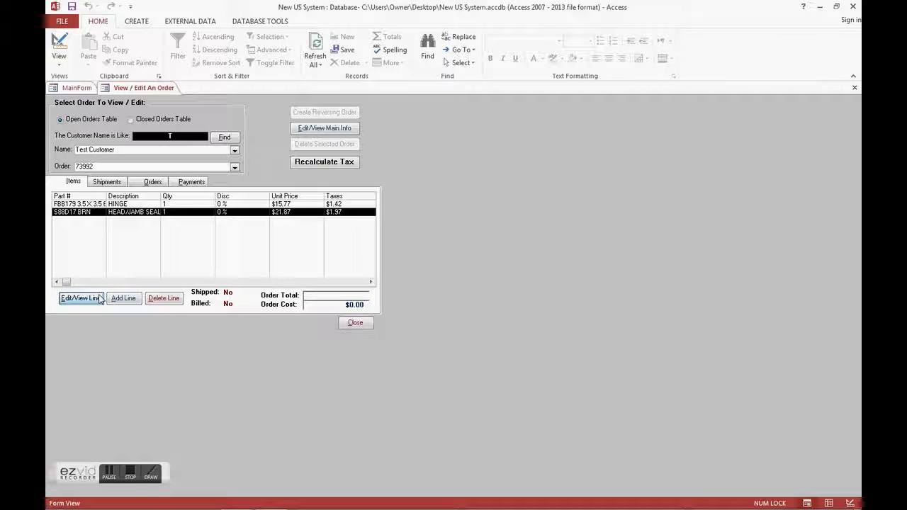
pyautogui.click(357, 323)
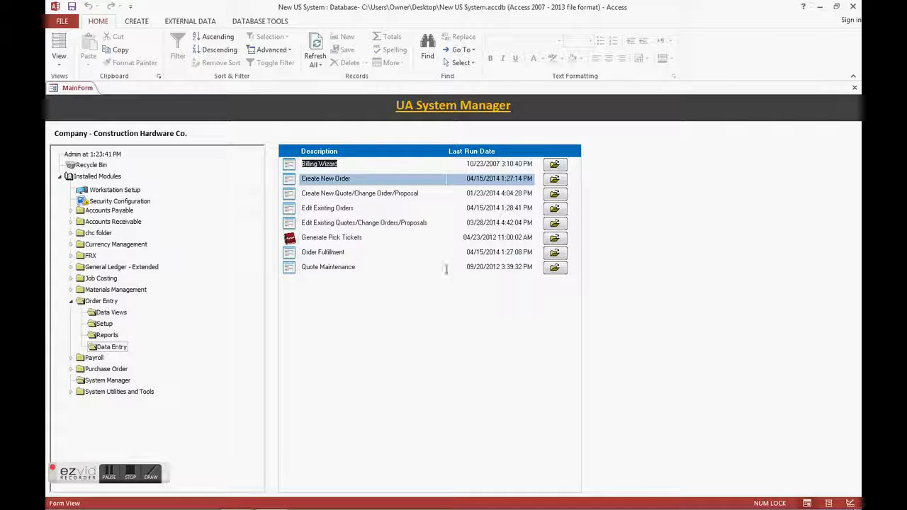
pyautogui.click(821, 7)
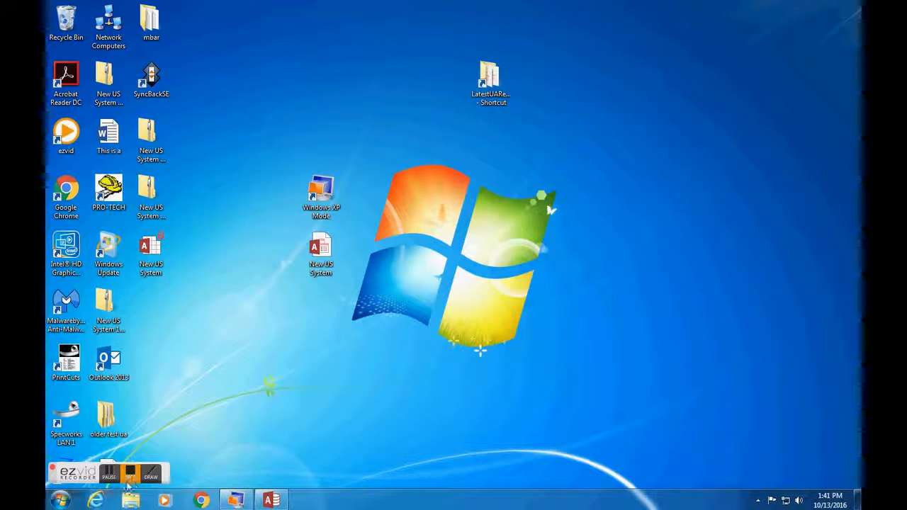